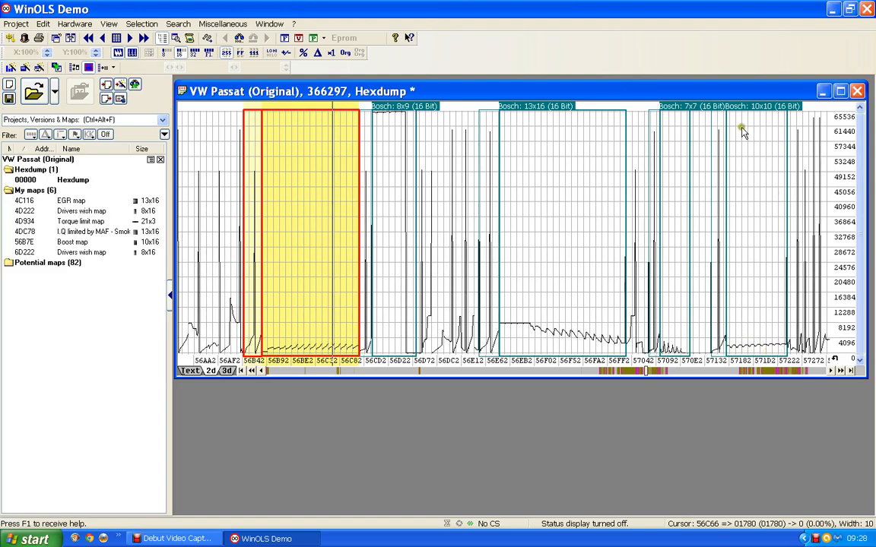
Step: Open the Bosch 10x10 (16 Bit) map from the hexdump and check its atmospheric pressure axis properties
double_click(757, 106)
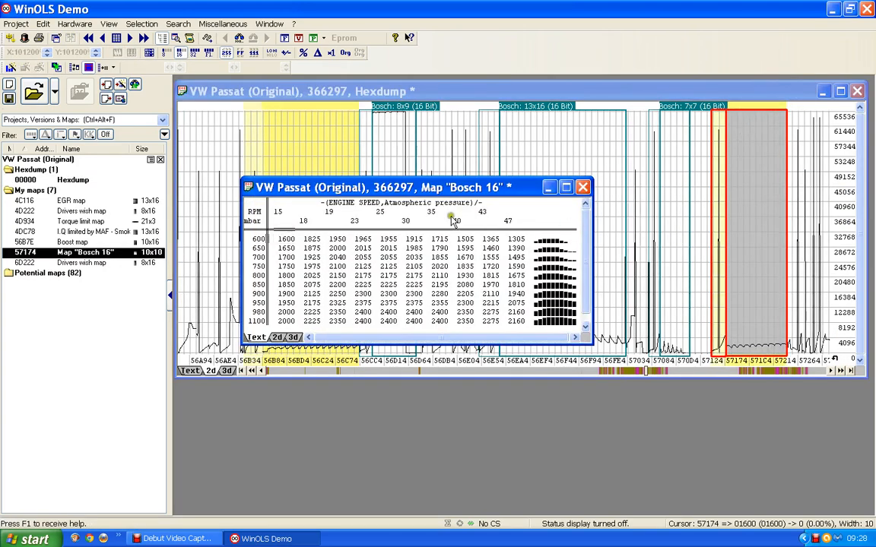
drag(394, 191, 377, 141)
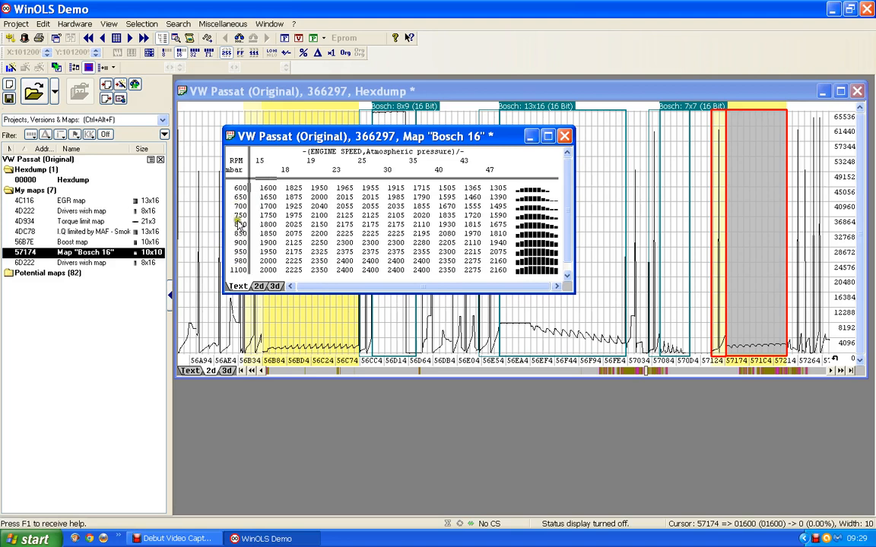
double_click(240, 220)
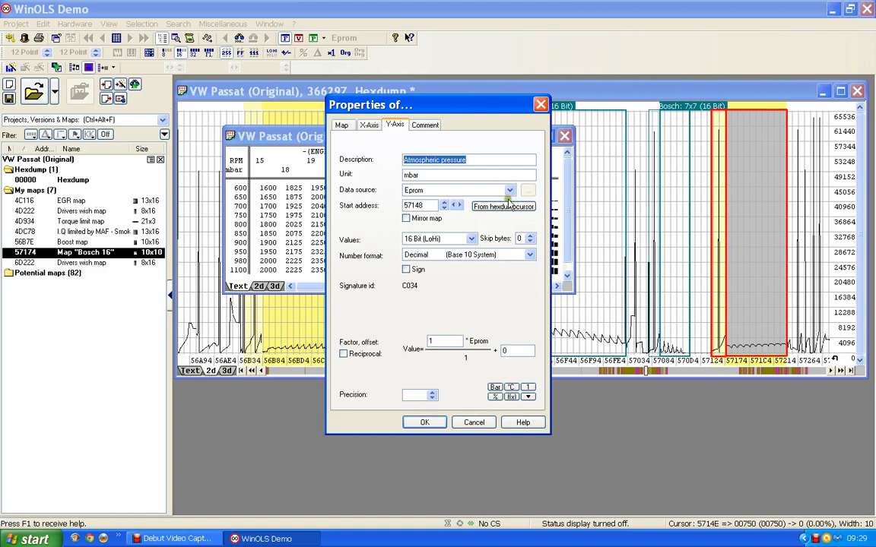
click(424, 423)
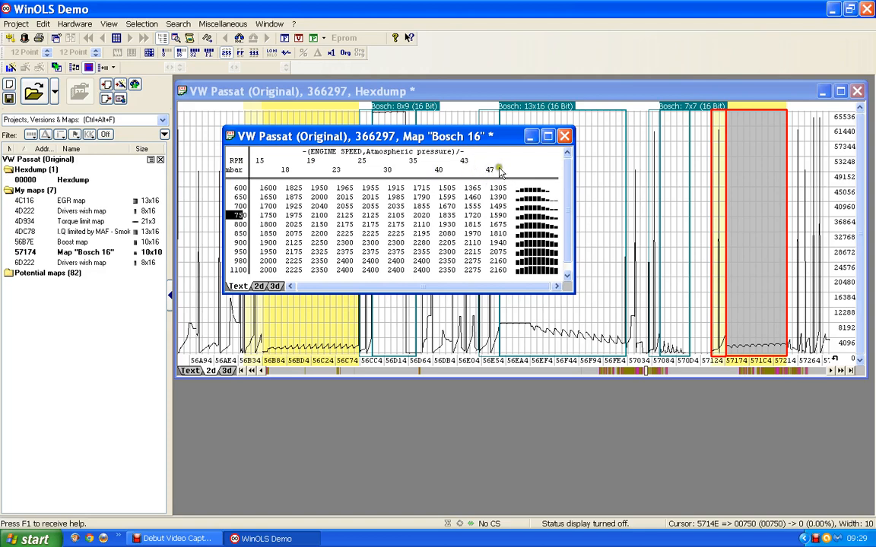
Step: Set the factor of the map's engine speed axis to 1
double_click(417, 172)
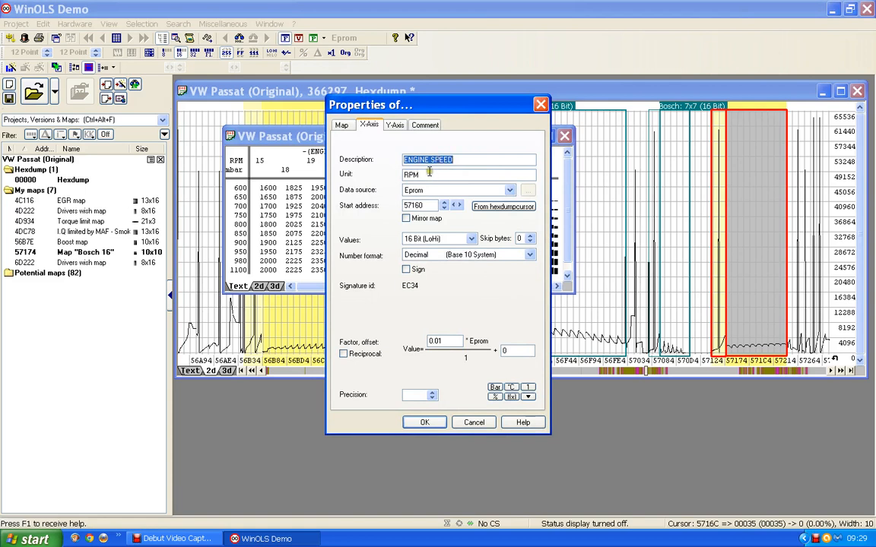
double_click(447, 342)
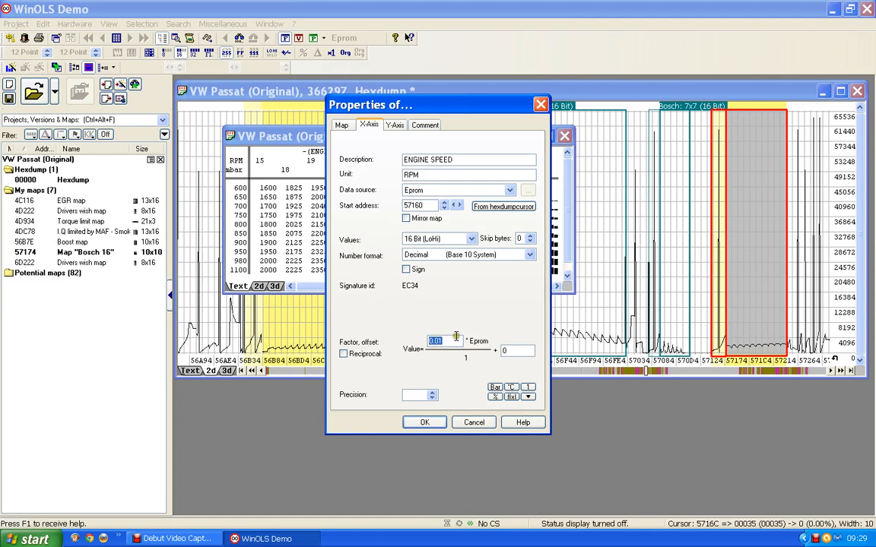
text(1)
click(437, 423)
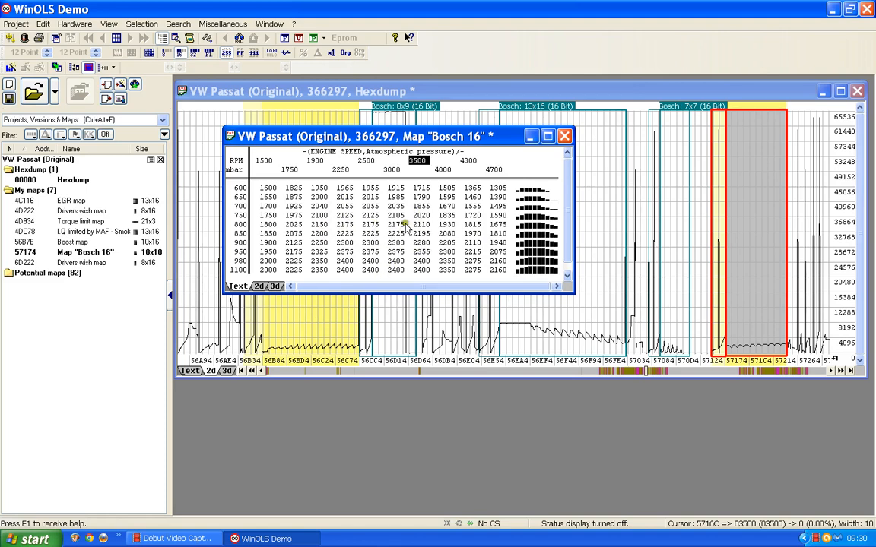
Step: Rename the 10x10 map as "Boost limiting map" in its properties
key(ctrl+e)
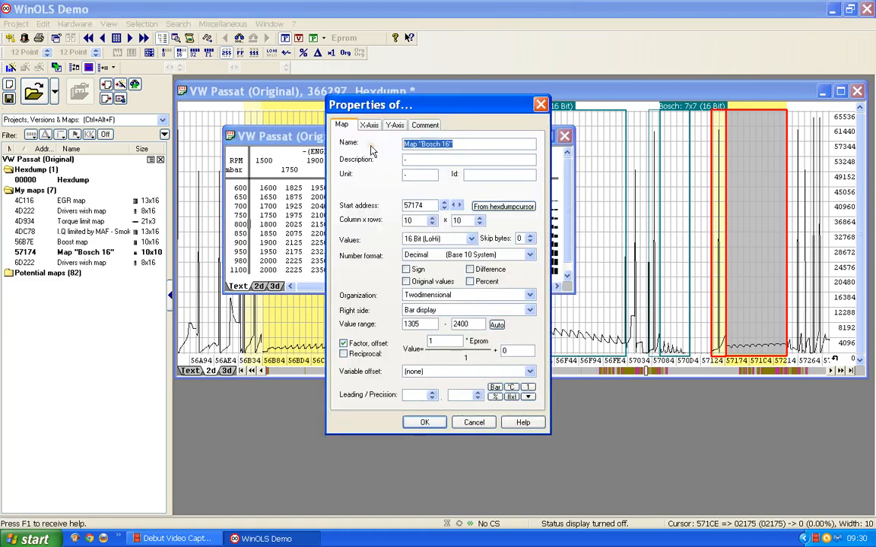
text(Boos)
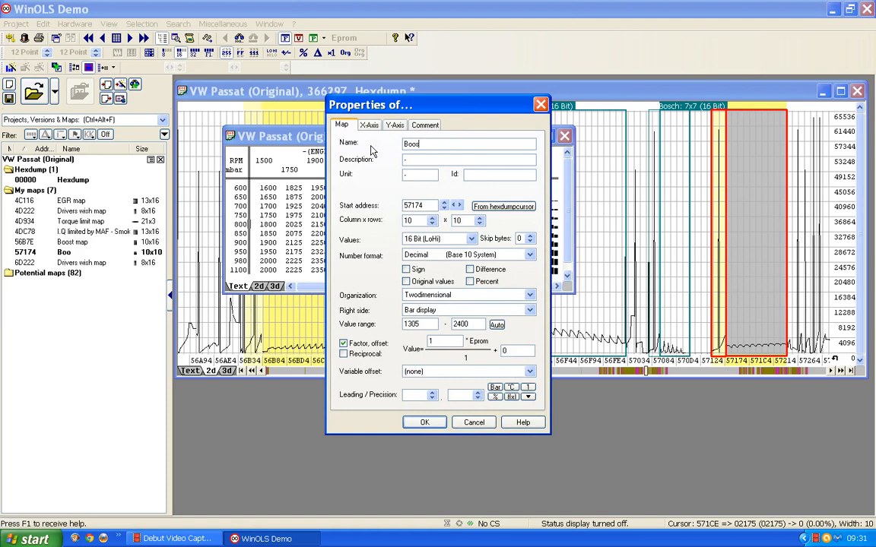
text(t limiting m,ap)
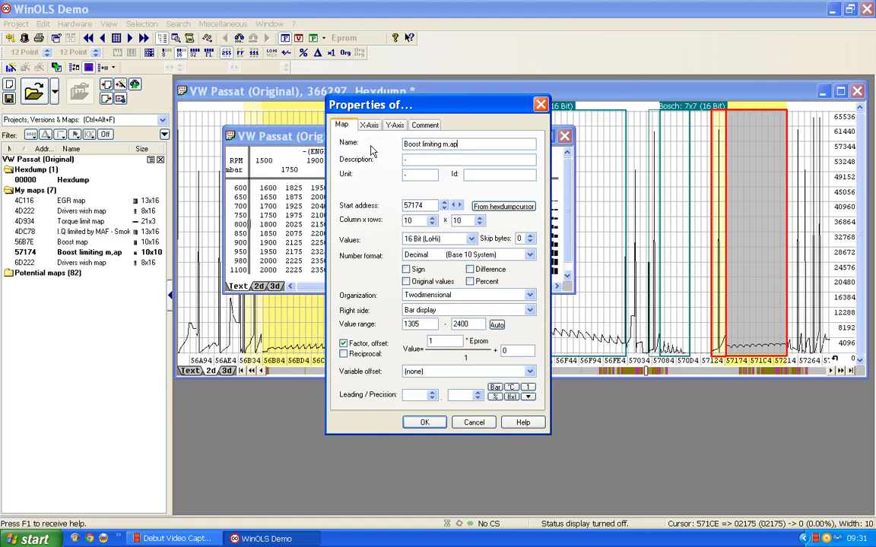
key(BackSpace)
key(BackSpace)
key(BackSpace)
text(ap)
Step: Set the map's description to "air pressure" and its unit to "mbars", and apply the properties
click(398, 159)
text(air)
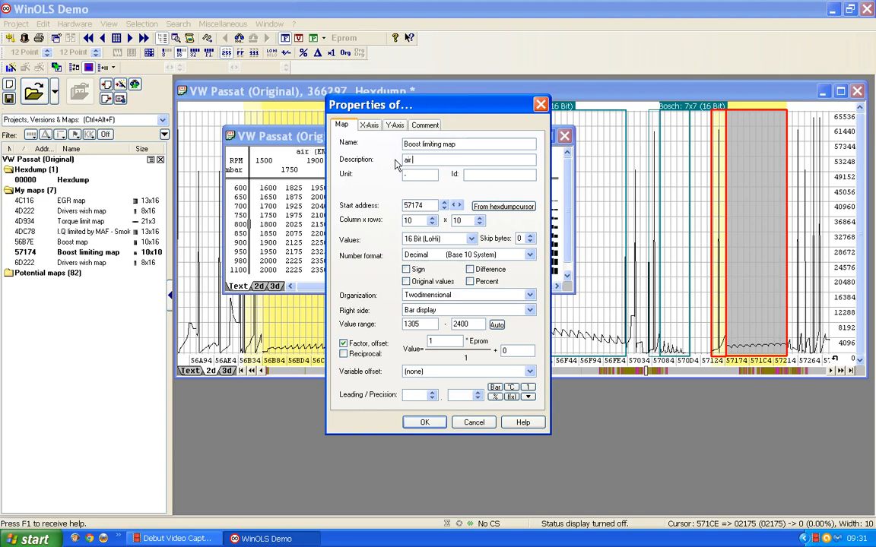
text( pressure)
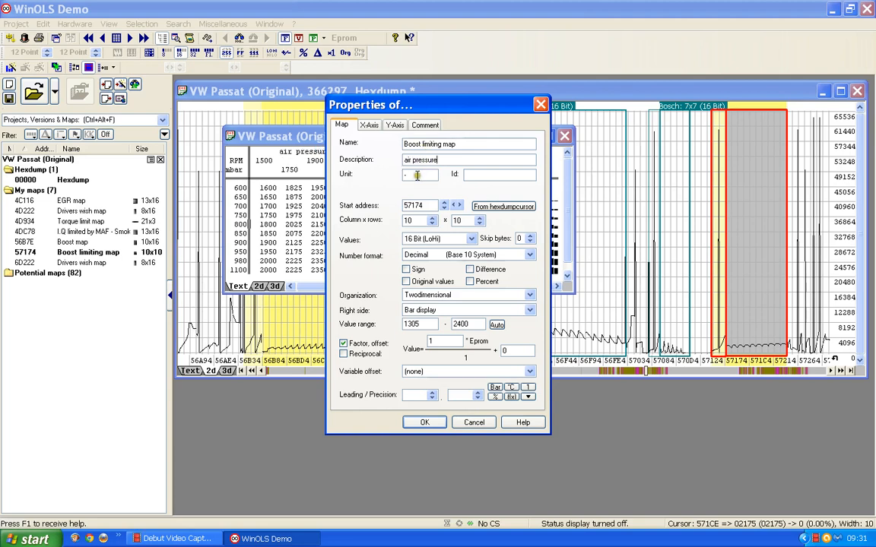
drag(417, 176, 386, 176)
text(mbars)
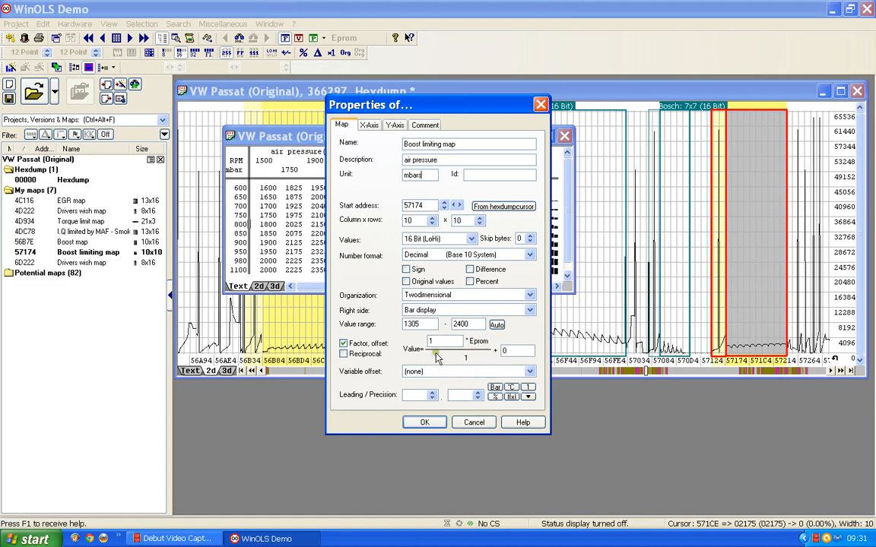
click(415, 422)
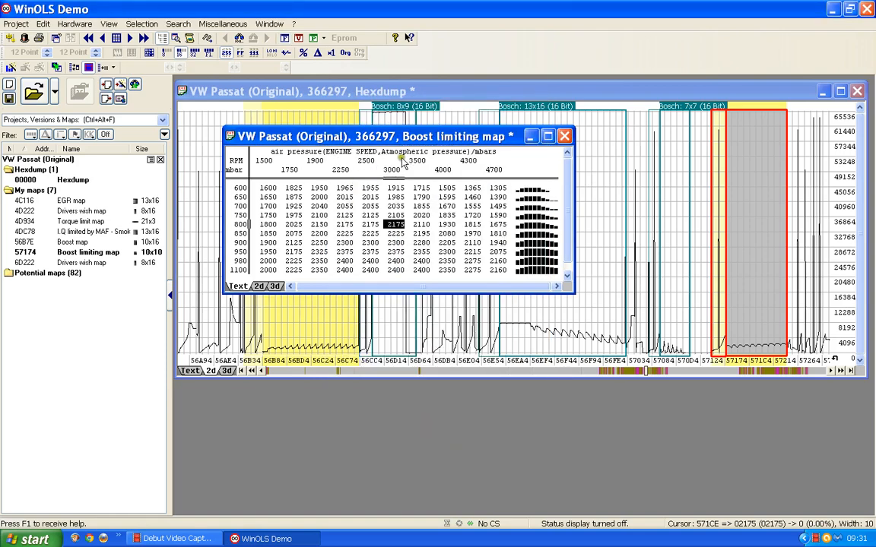
Step: View the Boost limiting map in 2d, 3d and text form, and close its window
click(259, 287)
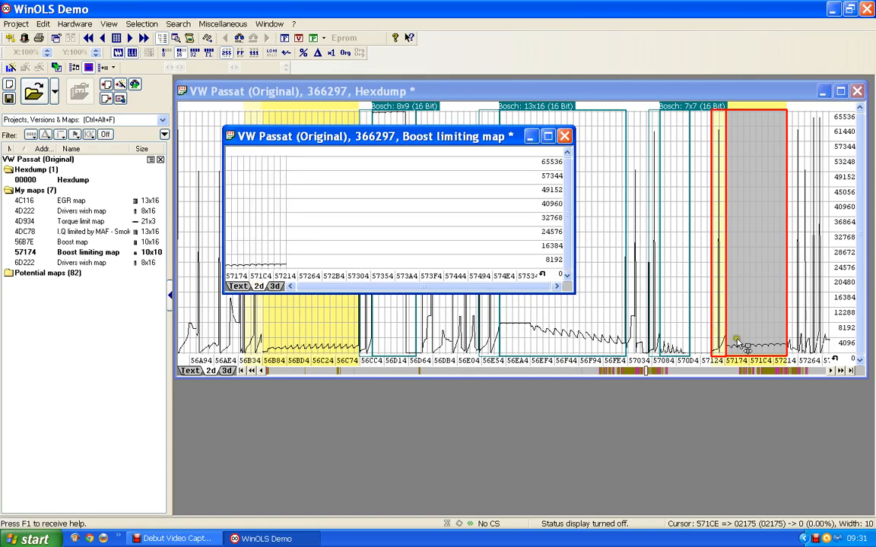
click(275, 287)
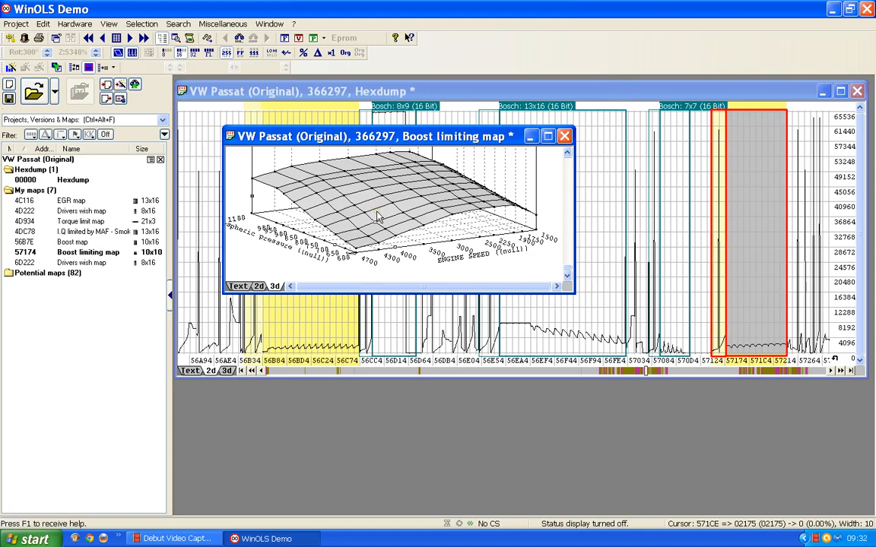
click(238, 286)
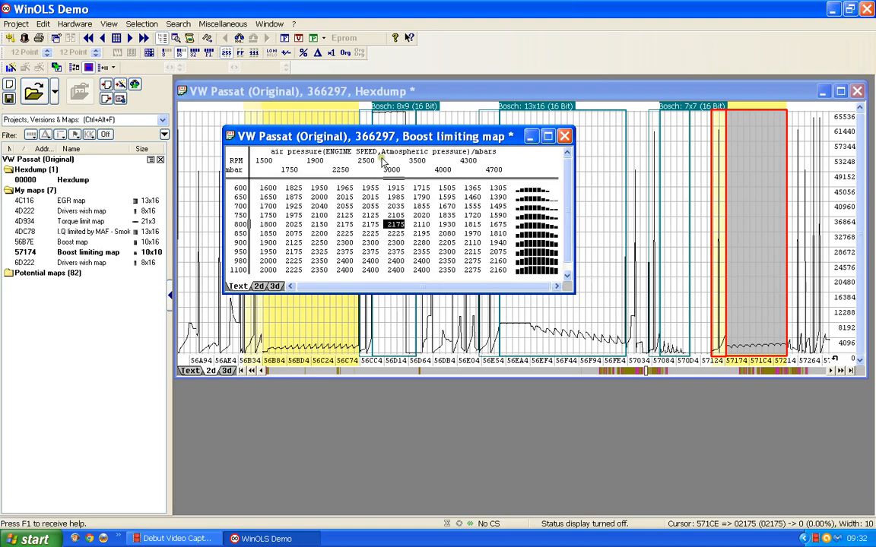
click(398, 229)
click(565, 137)
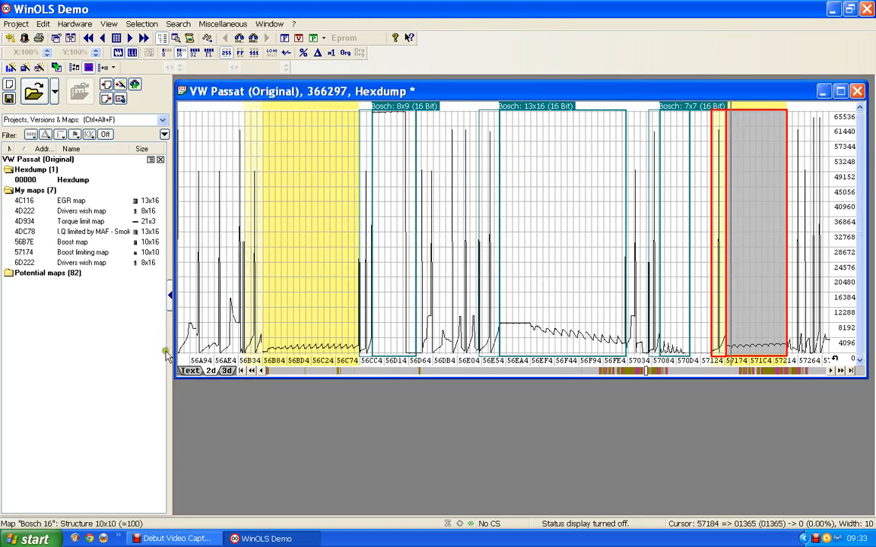
Step: Compare the boost limiting map's area of the hexdump in text, 2d and 3d views, ending in 2d
key(t)
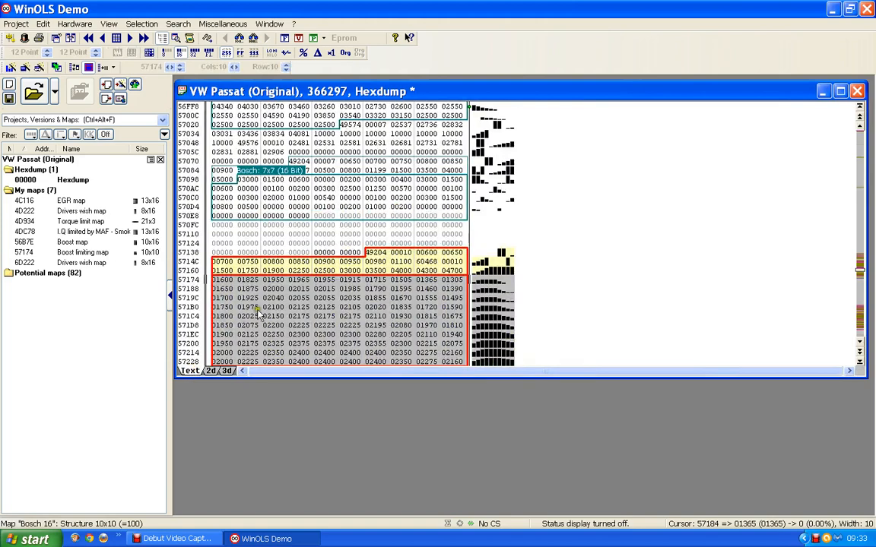
scroll(258, 314, down, 3)
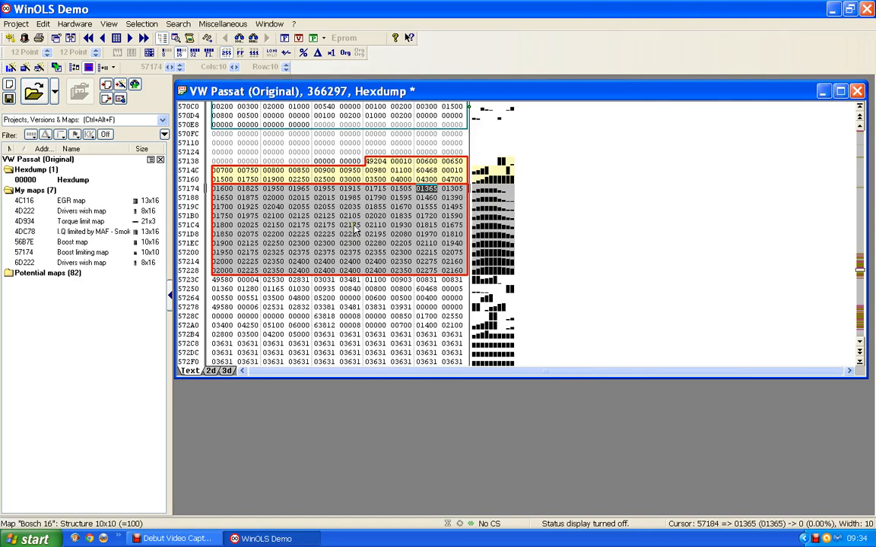
click(211, 371)
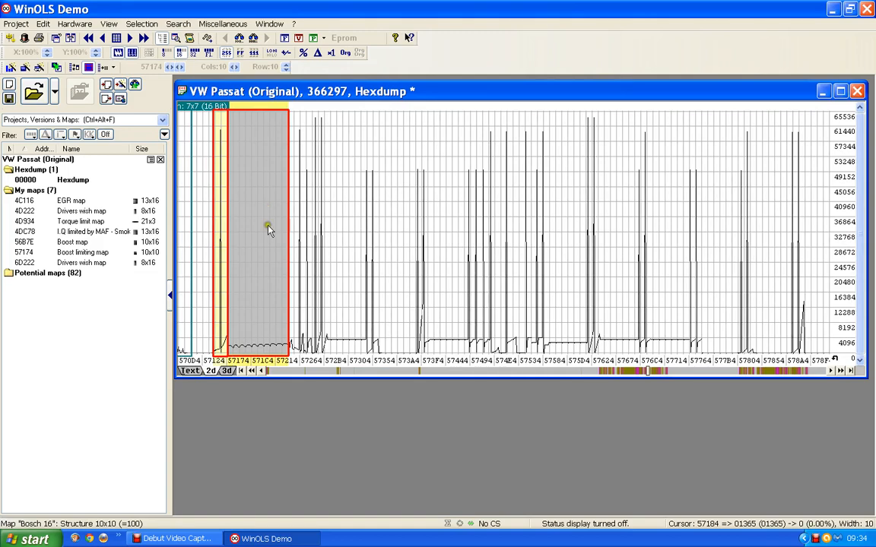
click(228, 371)
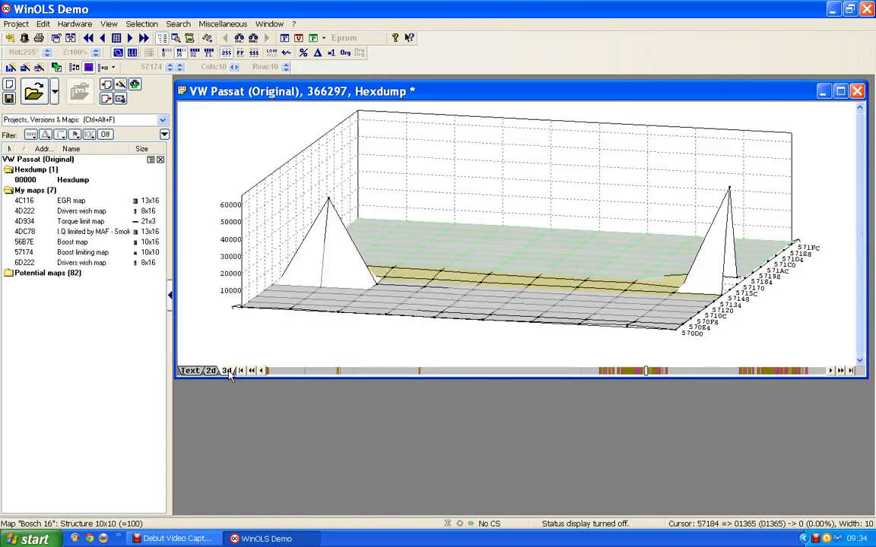
click(190, 371)
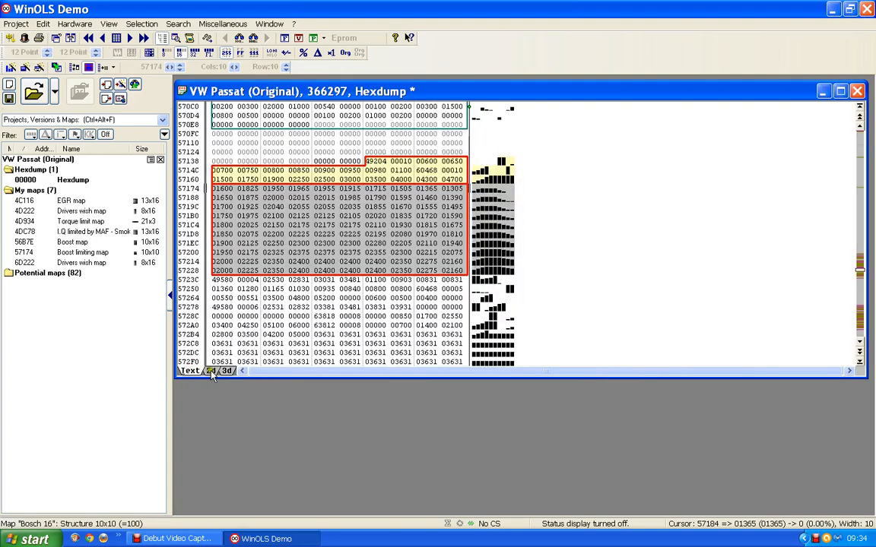
click(211, 371)
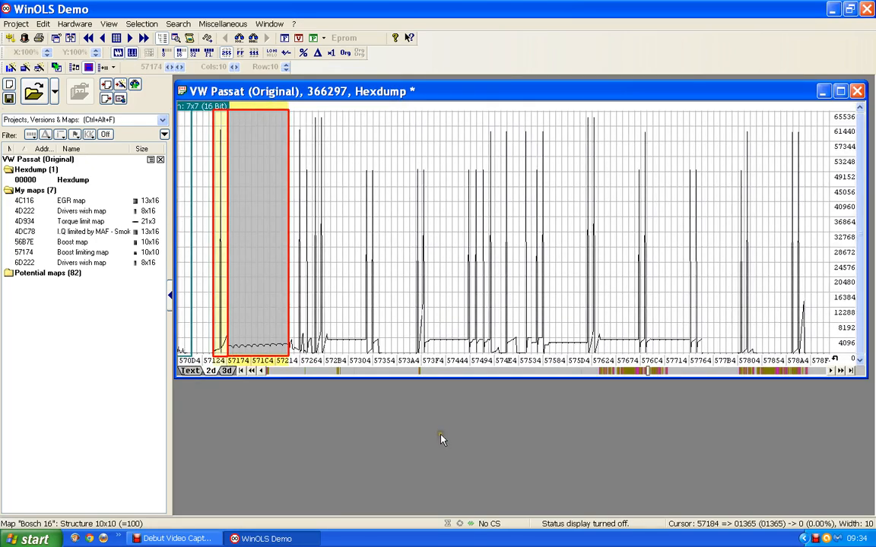